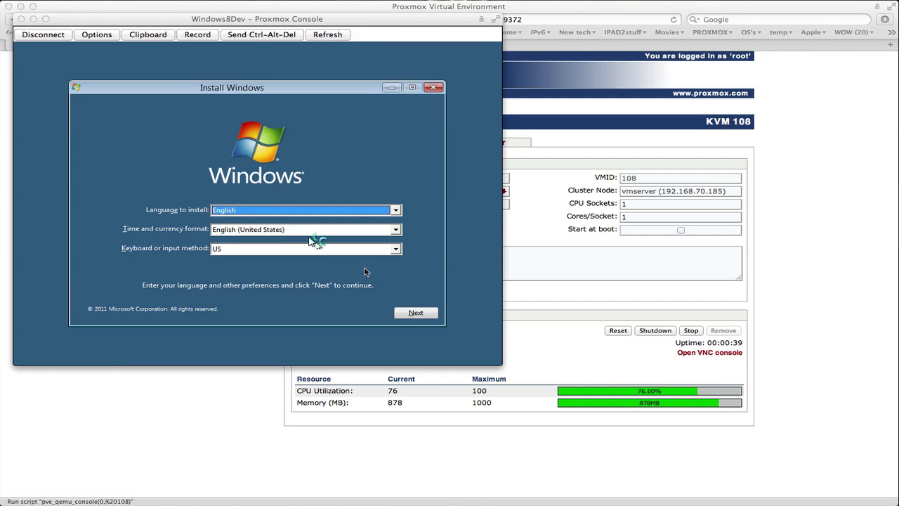
# Keep English language, English (United States) format and US keyboard, and continue setup.
pyautogui.click(424, 318)
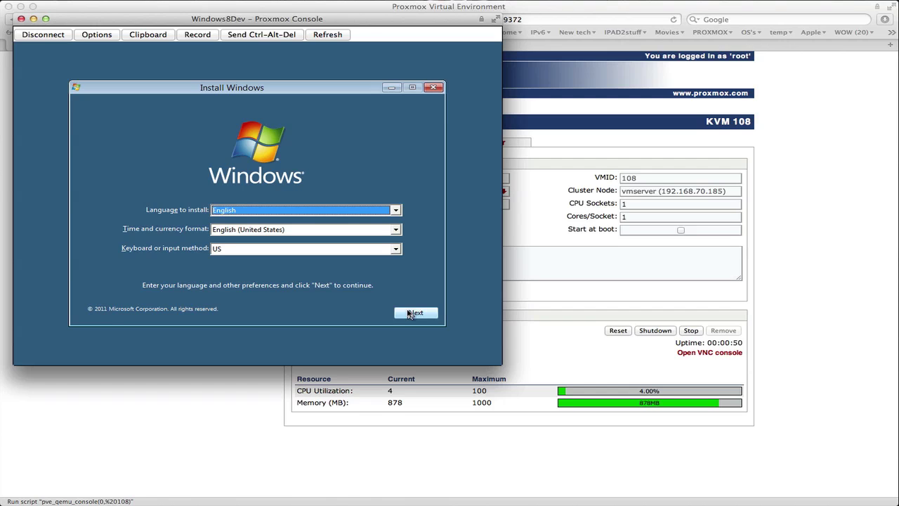
pyautogui.click(410, 313)
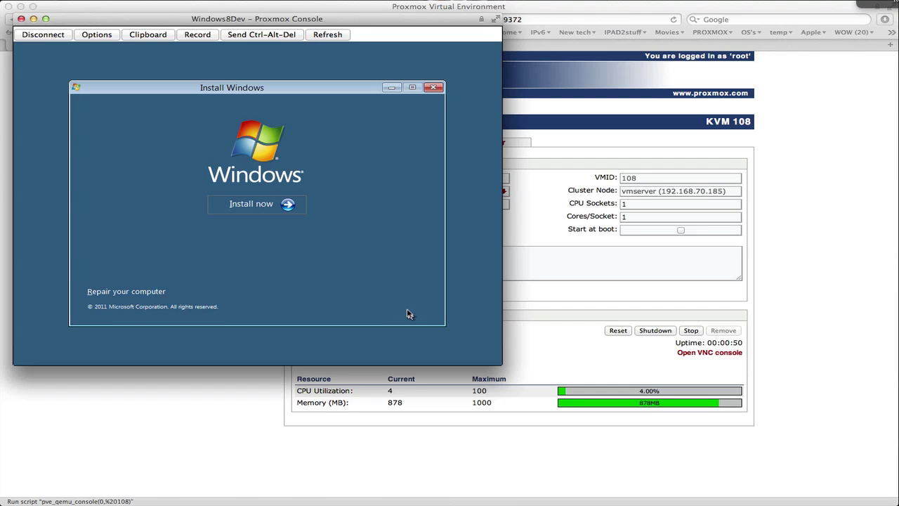
# Start the Windows Developer Preview installation and scroll partway through the license terms.
pyautogui.click(287, 207)
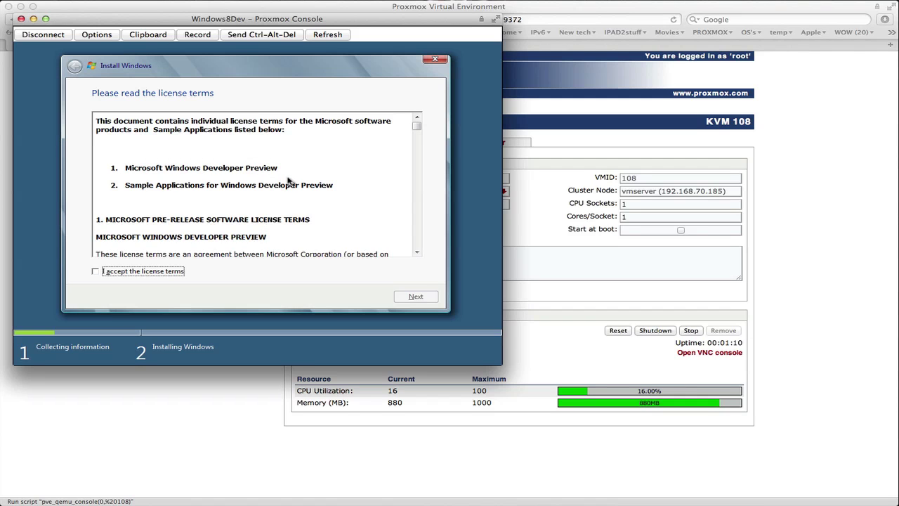
pyautogui.click(418, 252)
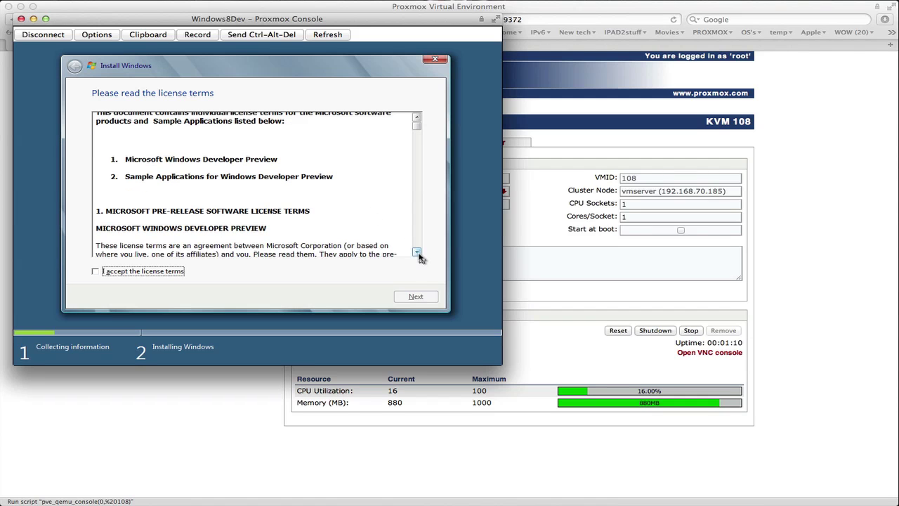
pyautogui.moveTo(417, 252); pyautogui.dragTo(417, 252)
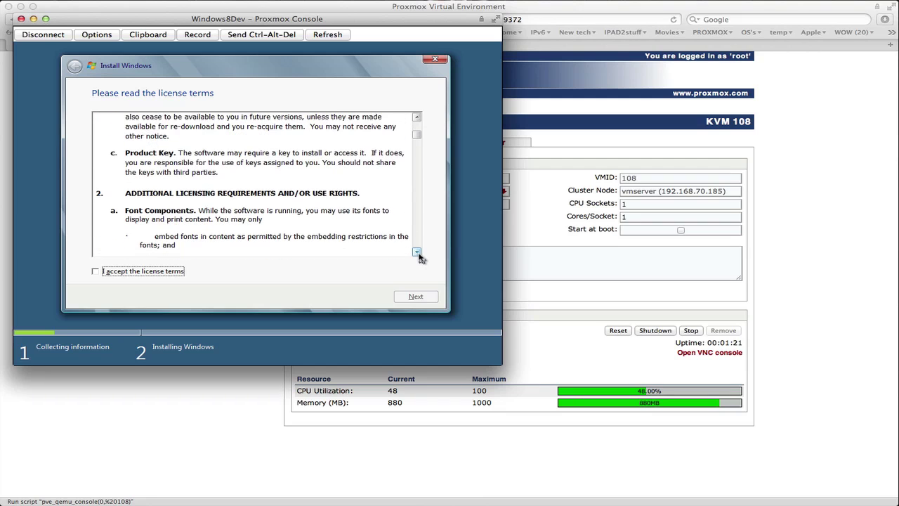
pyautogui.moveTo(417, 252); pyautogui.dragTo(418, 253)
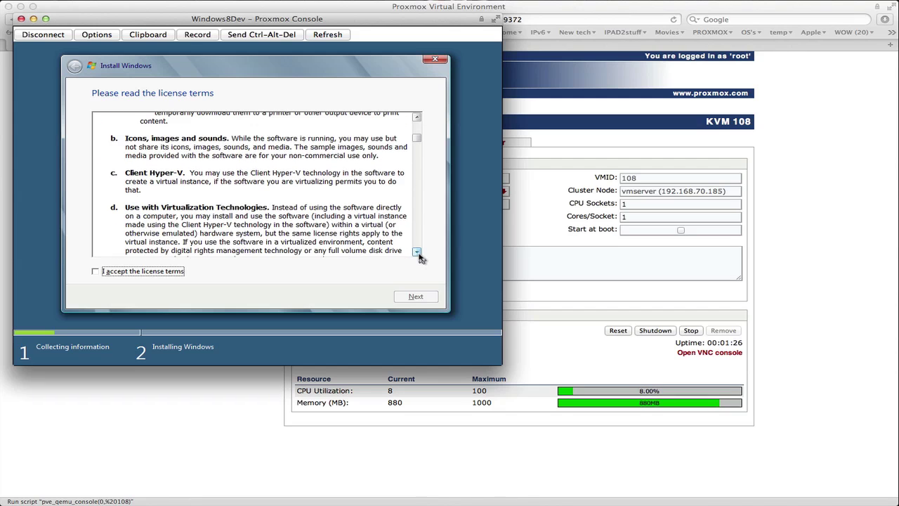
pyautogui.click(417, 253)
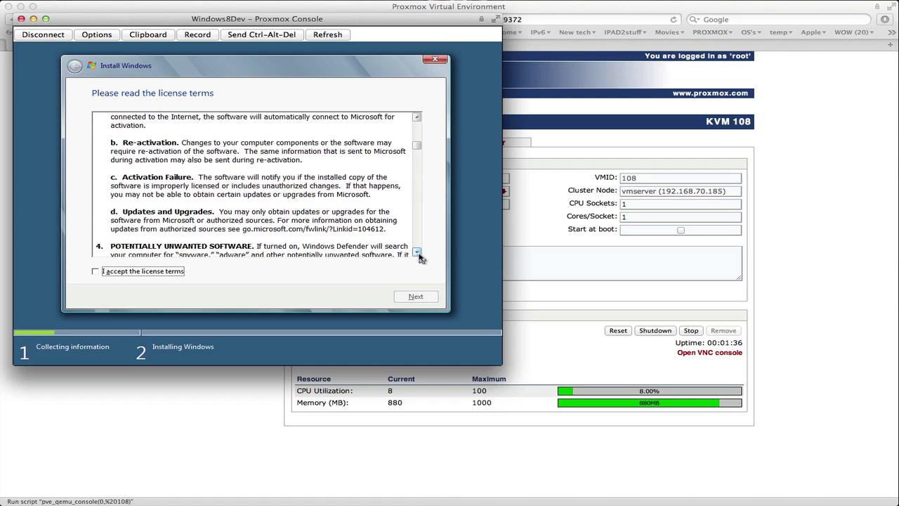
pyautogui.click(417, 253)
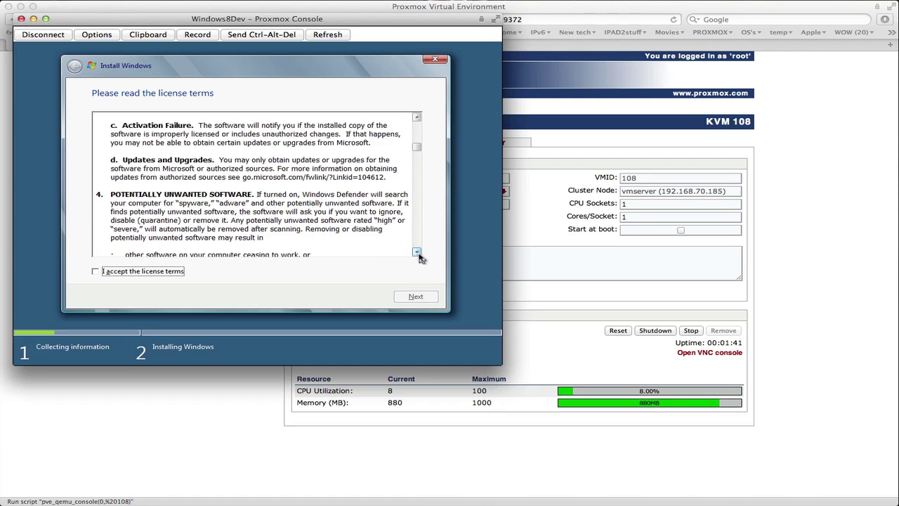
pyautogui.click(417, 253)
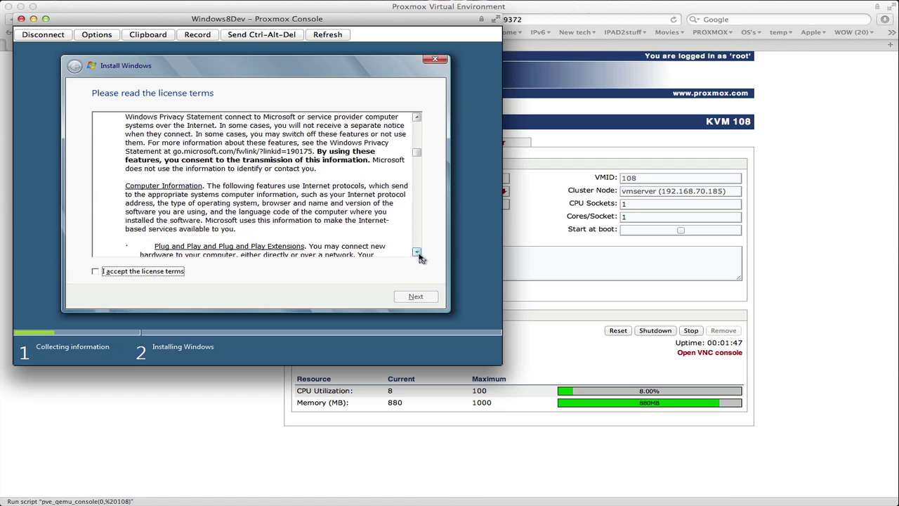
pyautogui.click(417, 253)
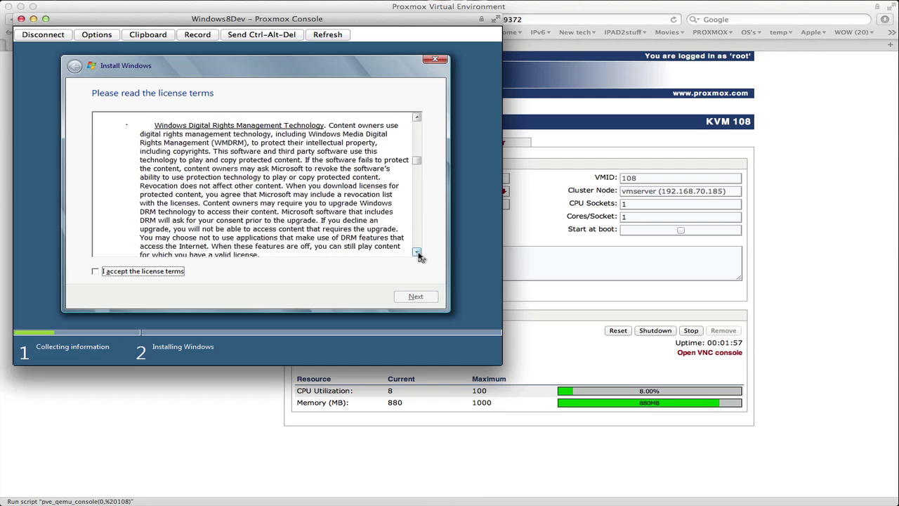
# Scroll the license terms past section 10 to section 2, Sample Application License Terms.
pyautogui.click(417, 253)
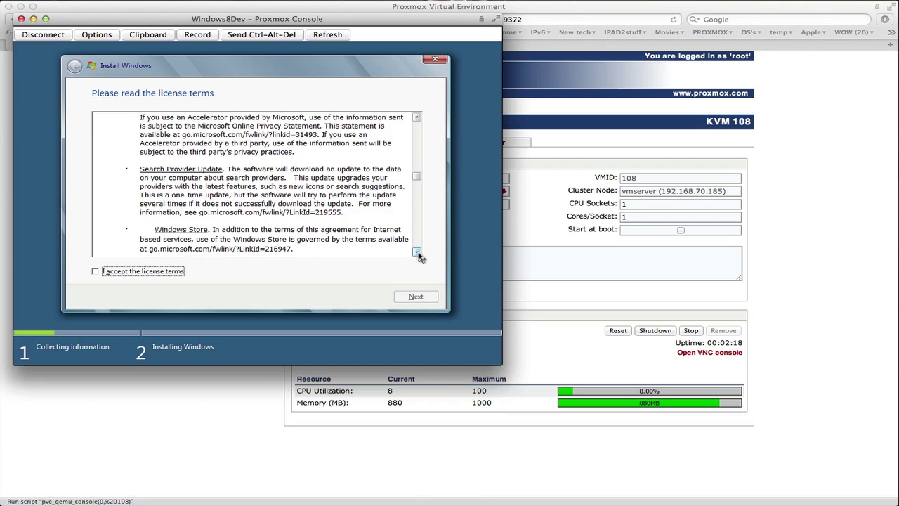
pyautogui.click(417, 252)
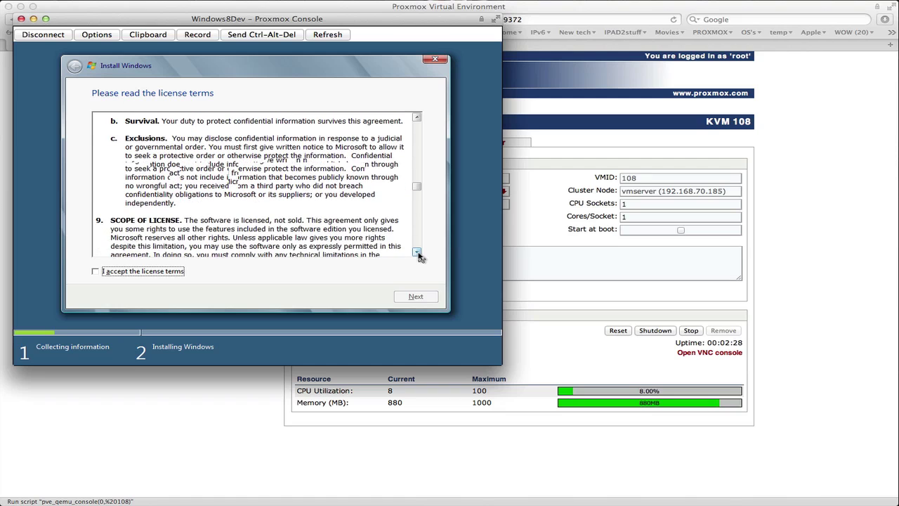
pyautogui.click(417, 253)
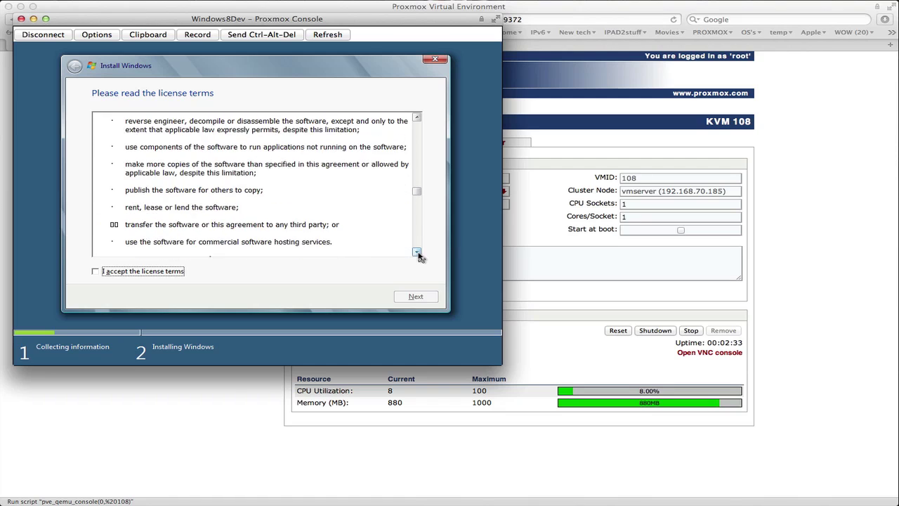
pyautogui.click(418, 253)
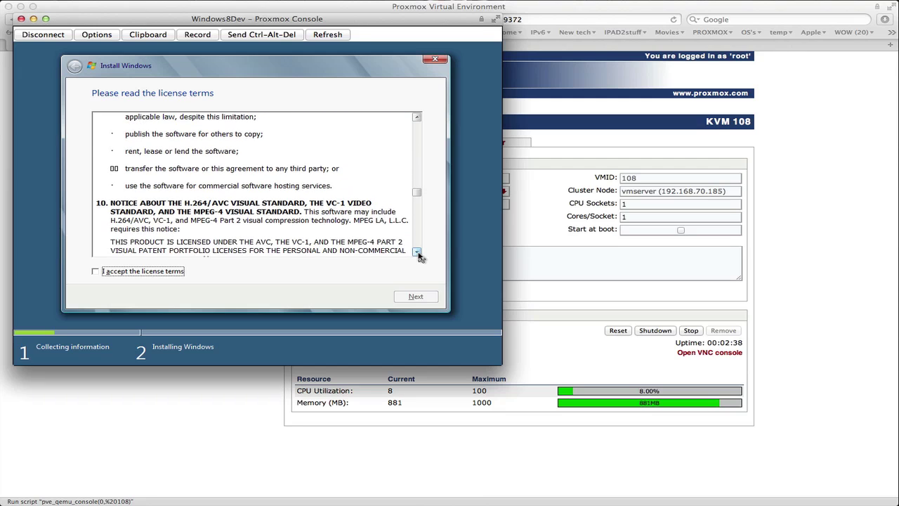
pyautogui.click(418, 253)
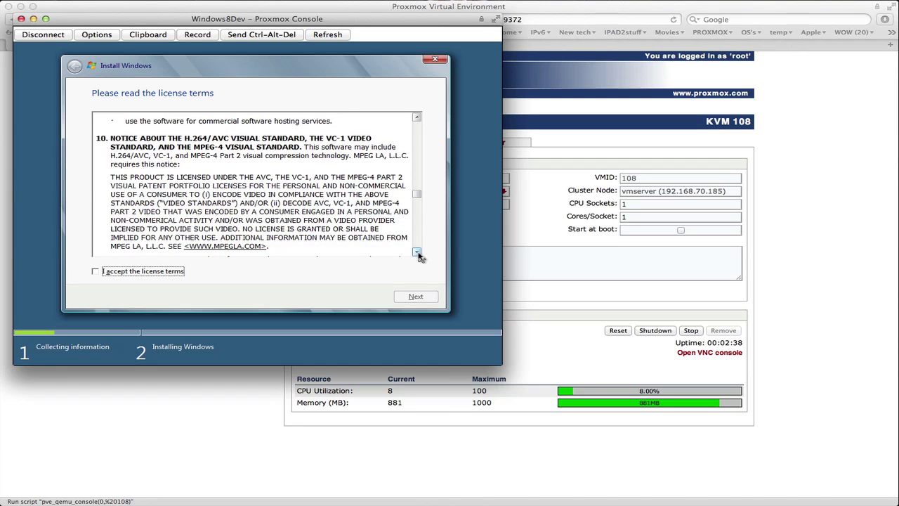
pyautogui.click(417, 253)
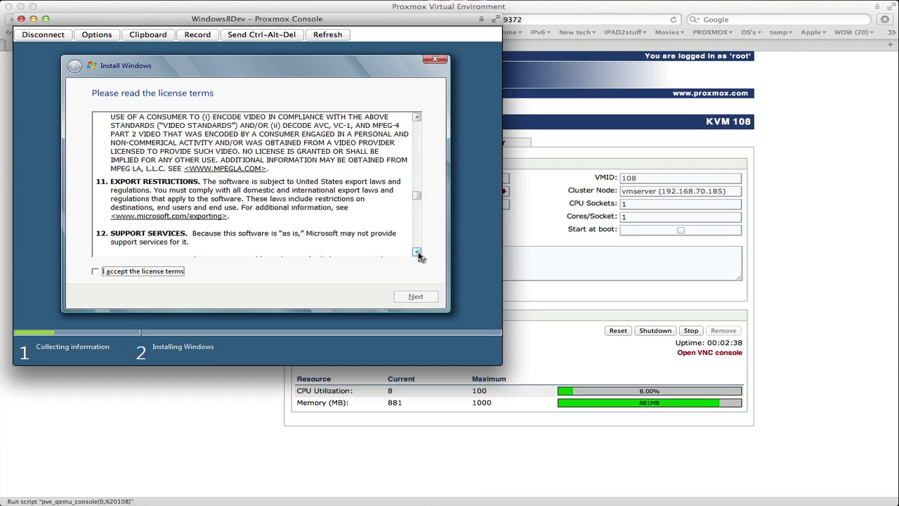
pyautogui.click(417, 253)
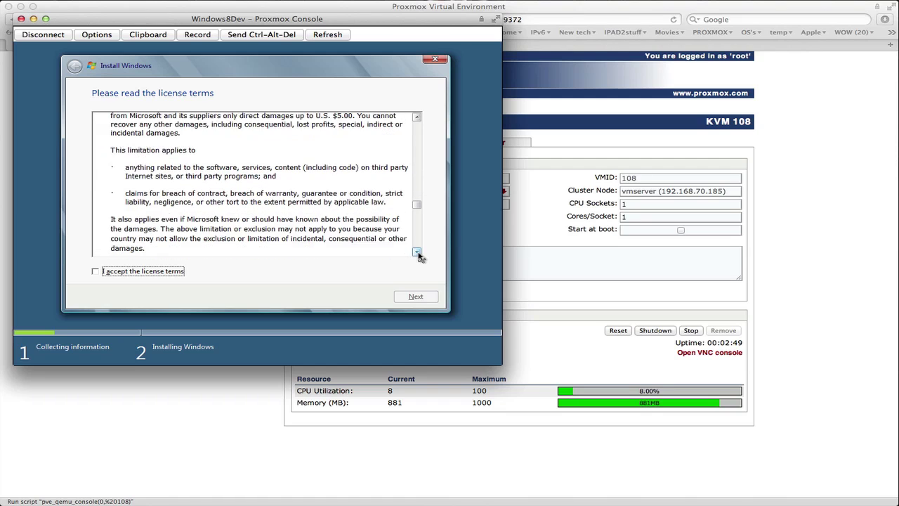
pyautogui.click(417, 253)
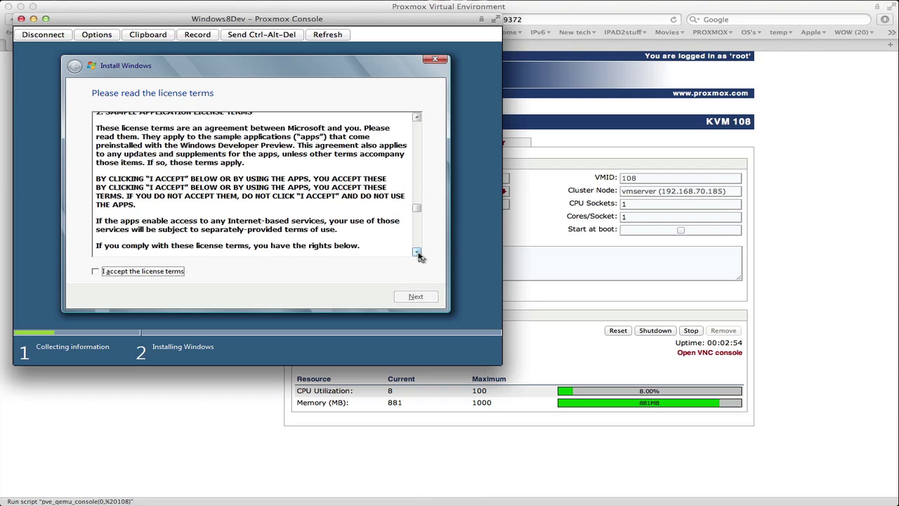
# Read the sample application terms through sections 11 and 12, then accept the license terms.
pyautogui.click(416, 252)
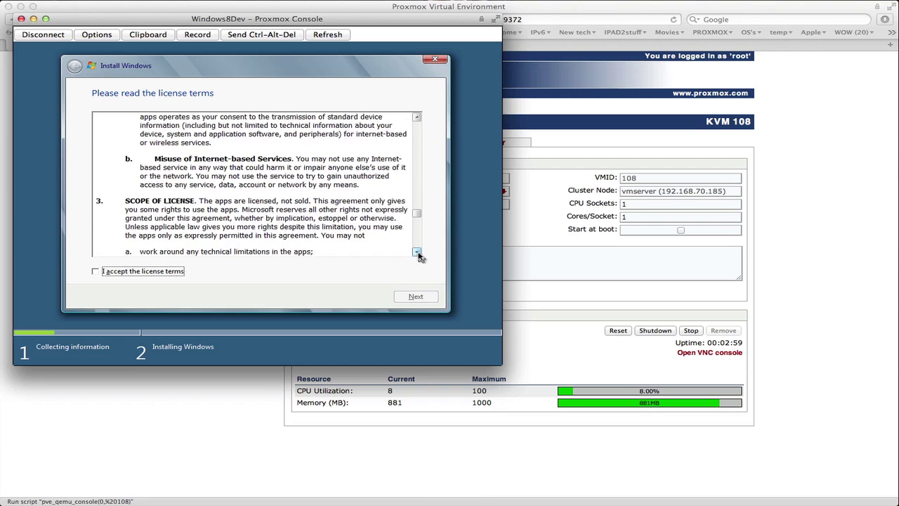
pyautogui.click(417, 252)
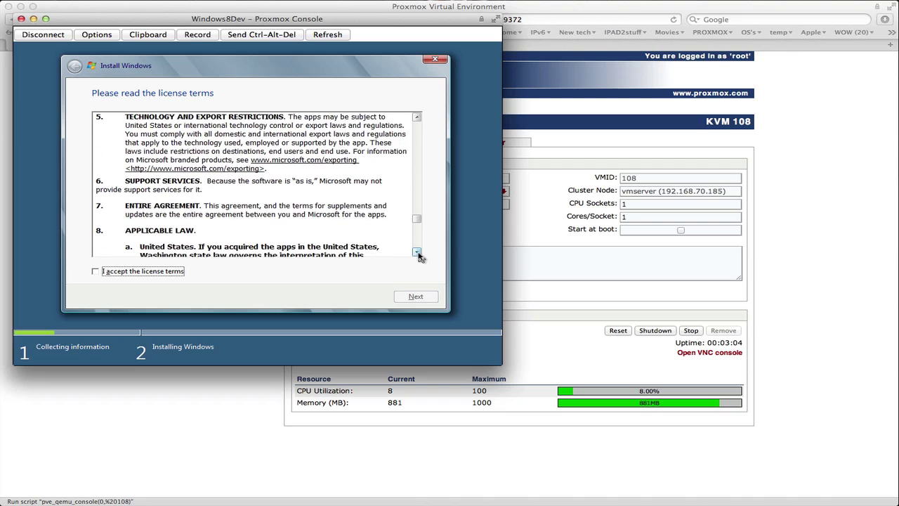
pyautogui.click(416, 252)
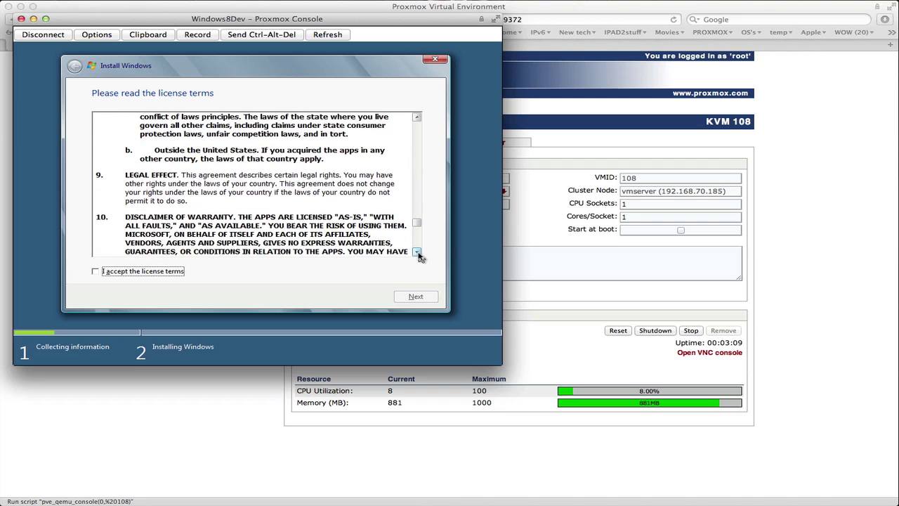
pyautogui.click(417, 253)
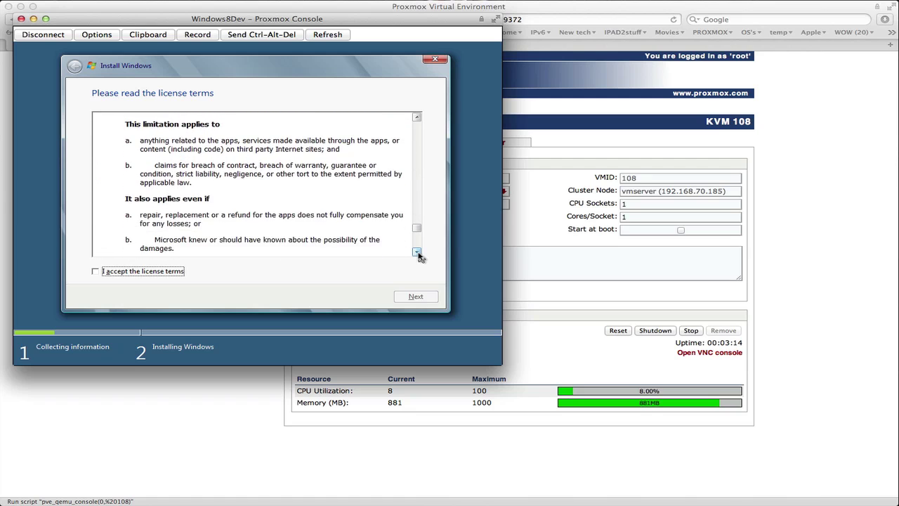
pyautogui.click(418, 252)
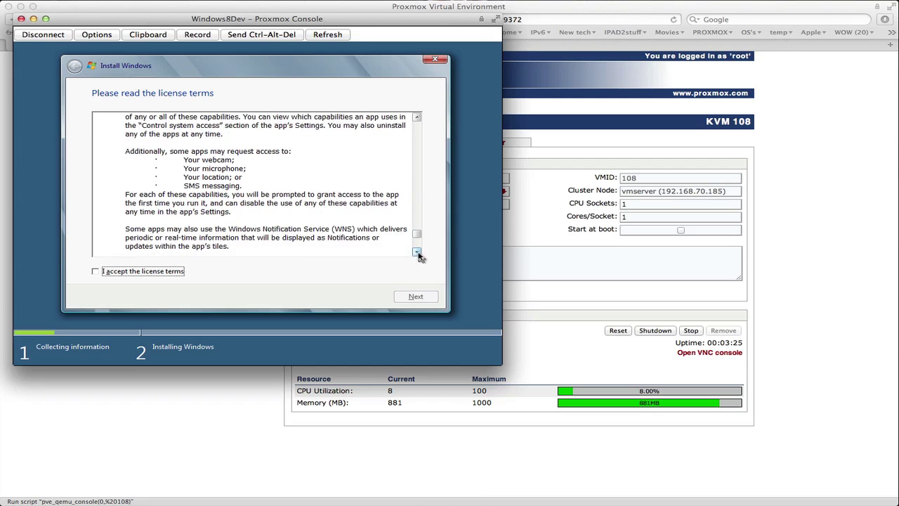
pyautogui.moveTo(417, 253); pyautogui.dragTo(417, 252)
pyautogui.click(96, 273)
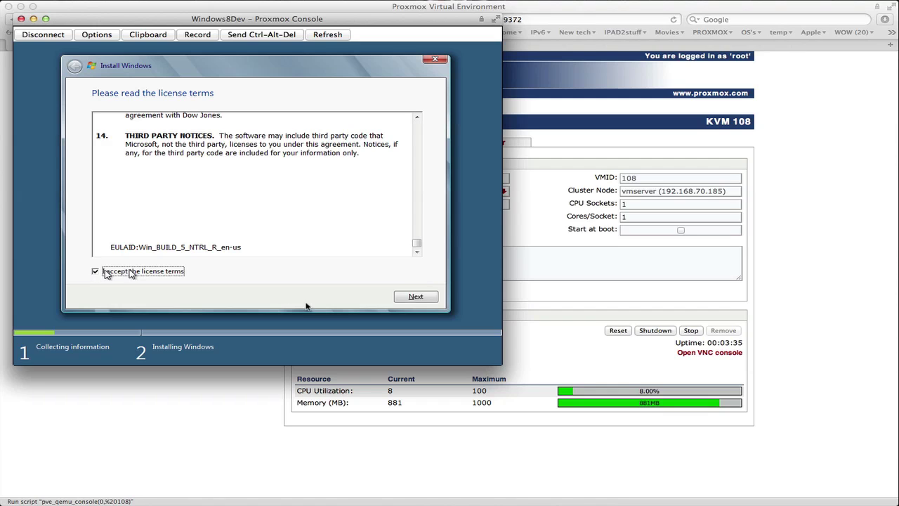
pyautogui.click(418, 297)
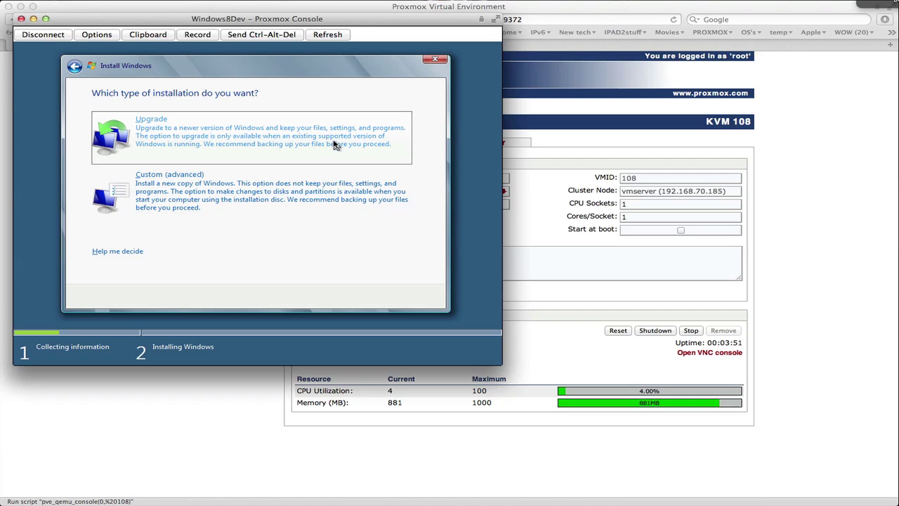
# Back out of Upgrade, choose Custom (advanced) and install onto the unallocated 32 GB Disk 0.
pyautogui.click(335, 145)
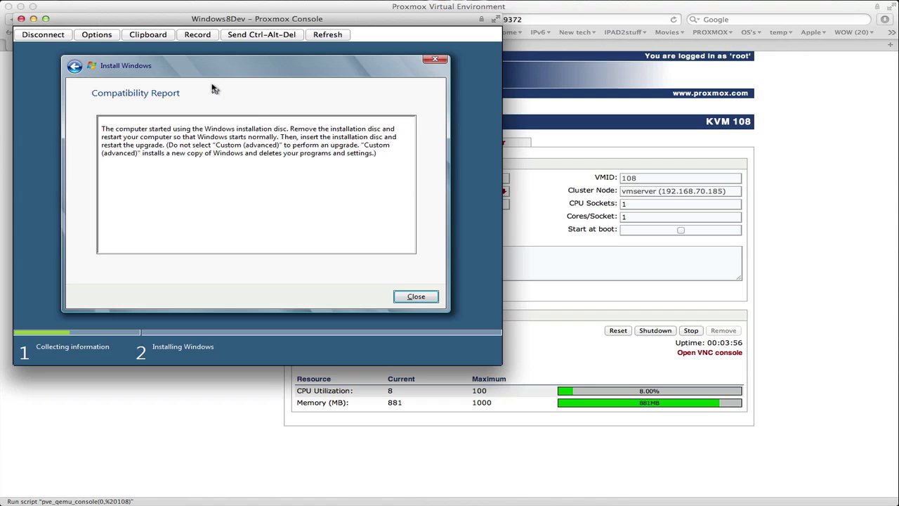
pyautogui.click(77, 68)
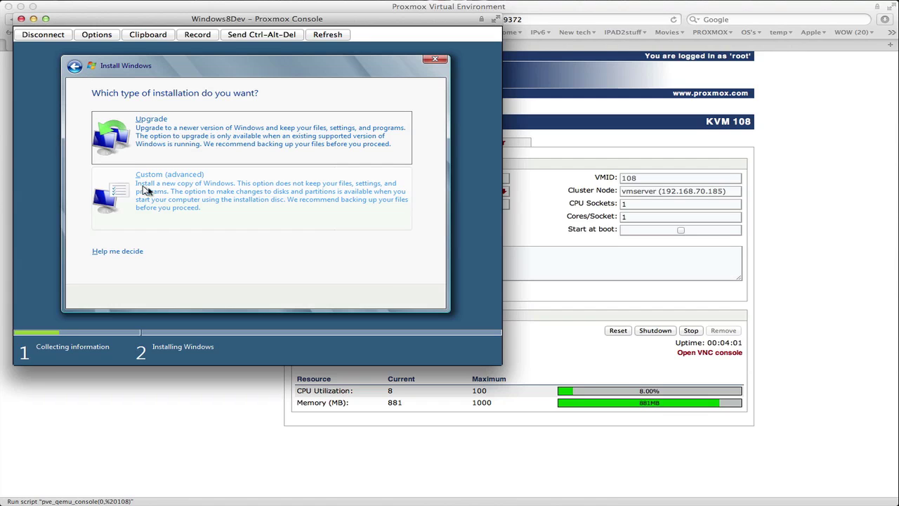
pyautogui.click(167, 190)
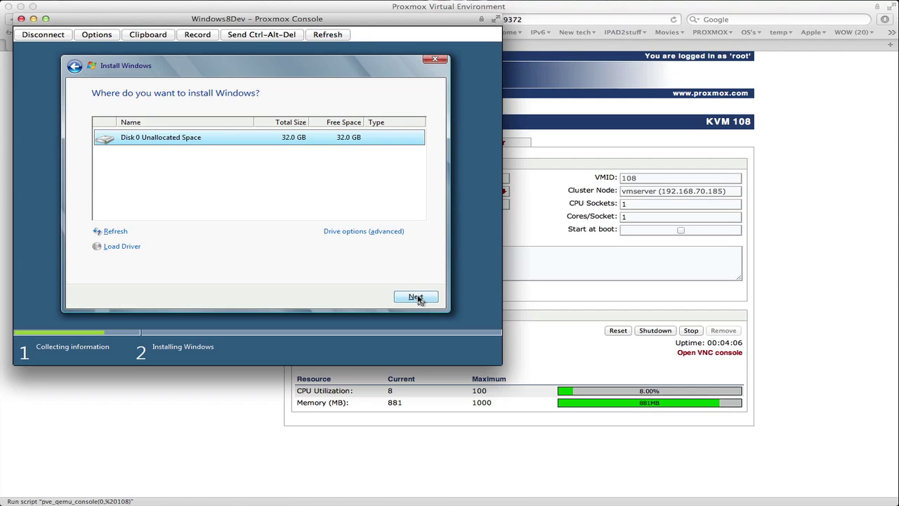
pyautogui.click(392, 232)
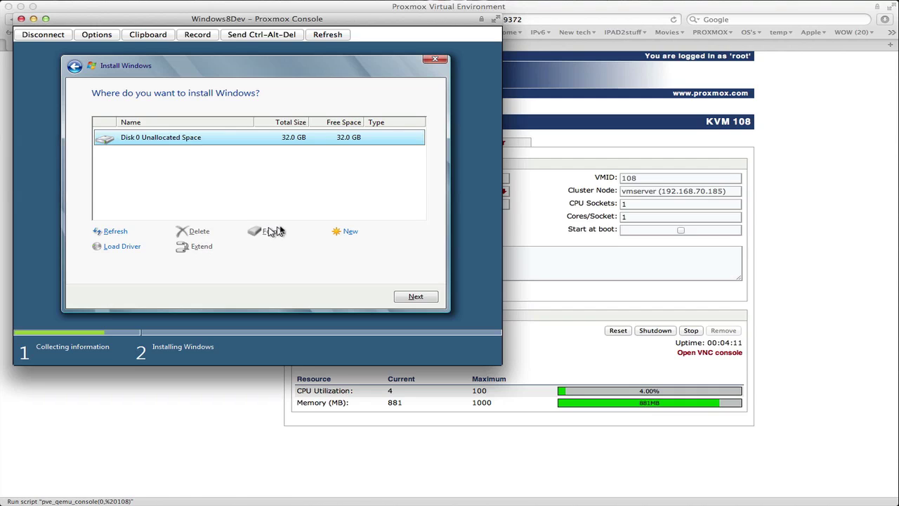
pyautogui.click(425, 300)
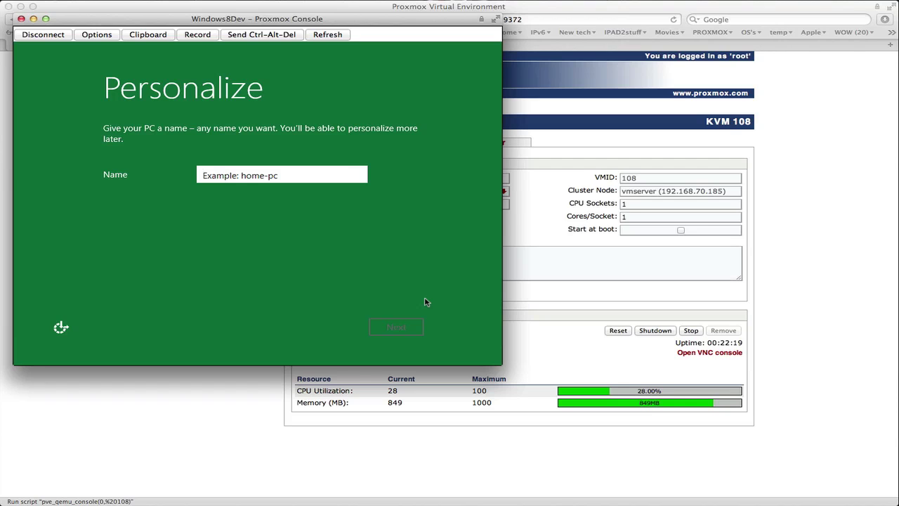
# Name the PC Win8Dev and continue to Settings.
pyautogui.write('Win')
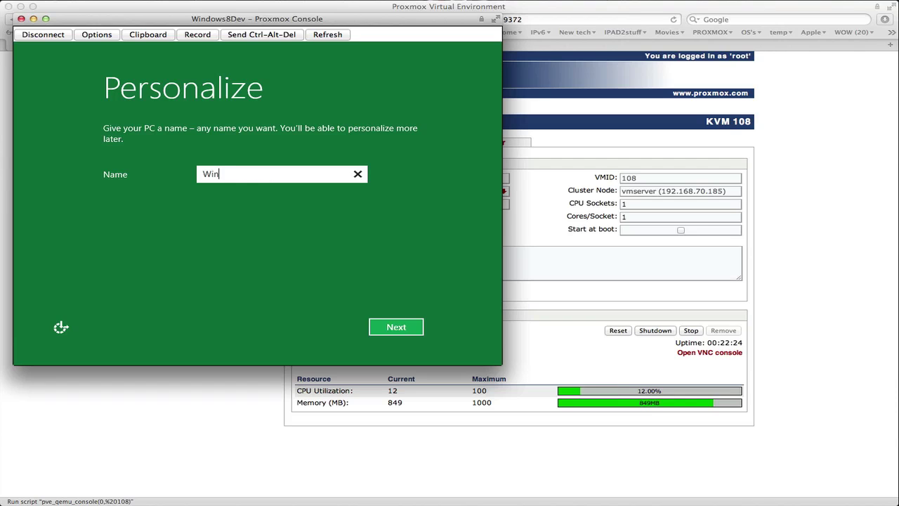
pyautogui.write('8Dev')
pyautogui.click(409, 328)
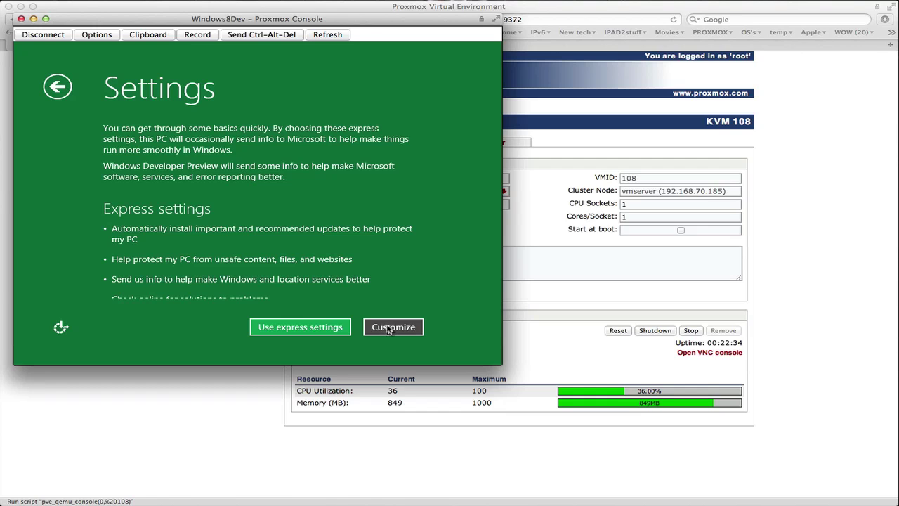
# Choose Customize and keep the default update, feedback and problem-solving settings.
pyautogui.click(389, 329)
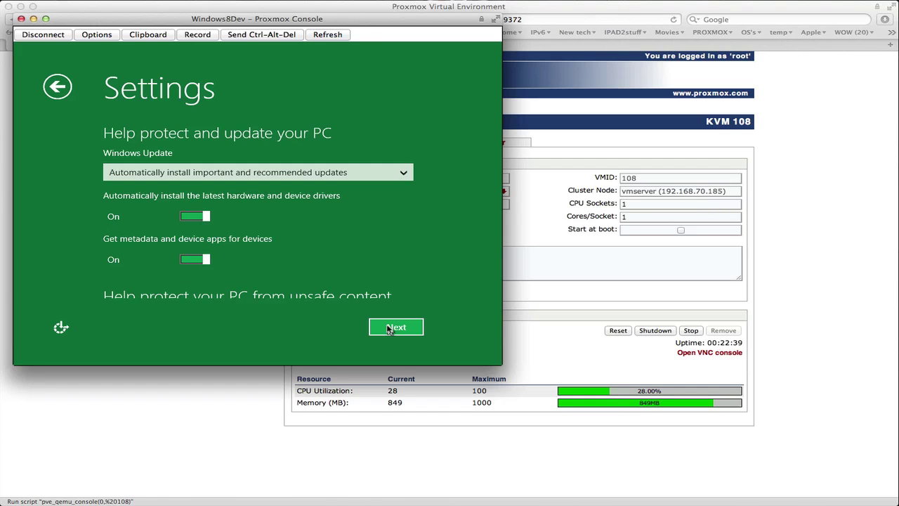
pyautogui.moveTo(376, 259)
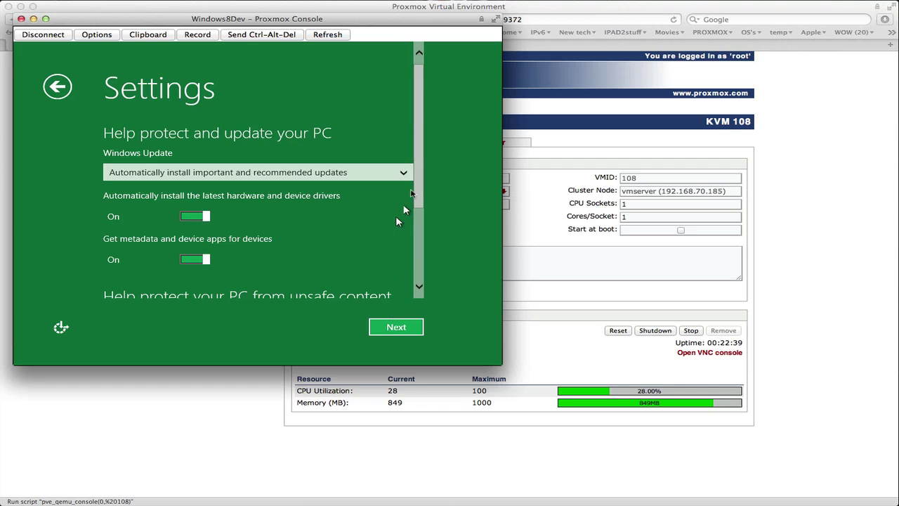
pyautogui.moveTo(420, 191); pyautogui.dragTo(424, 271)
pyautogui.click(405, 329)
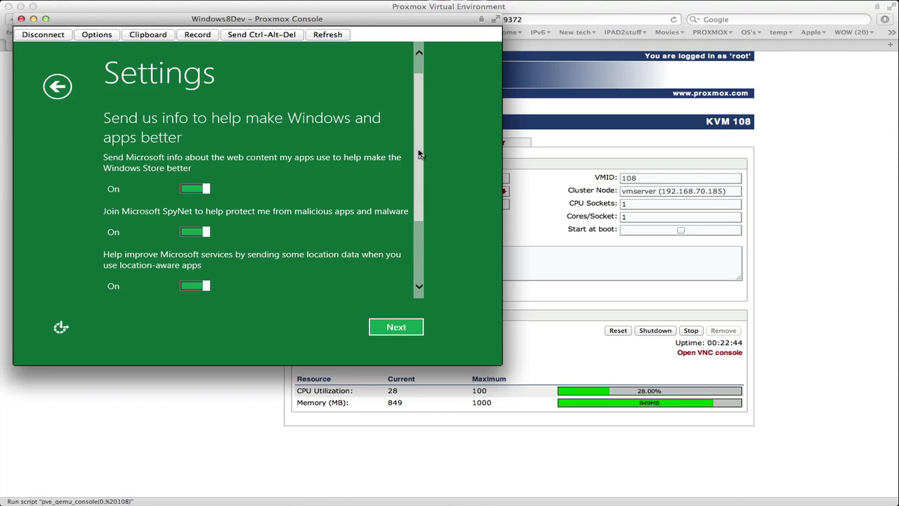
pyautogui.moveTo(418, 153); pyautogui.dragTo(421, 211)
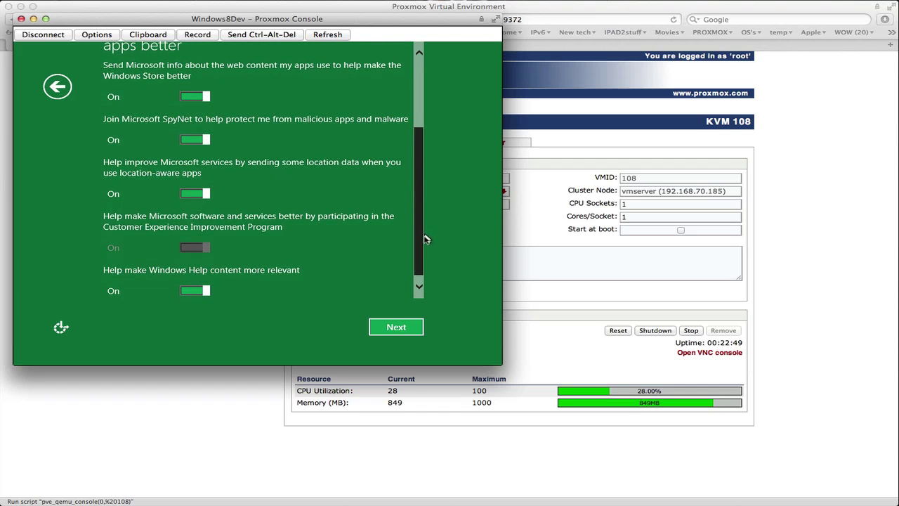
pyautogui.click(410, 327)
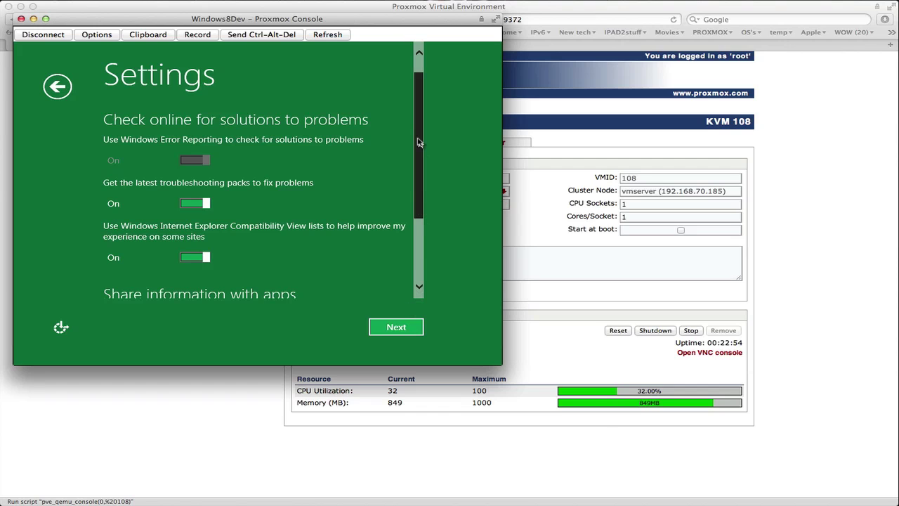
pyautogui.moveTo(417, 143); pyautogui.dragTo(419, 237)
pyautogui.click(412, 327)
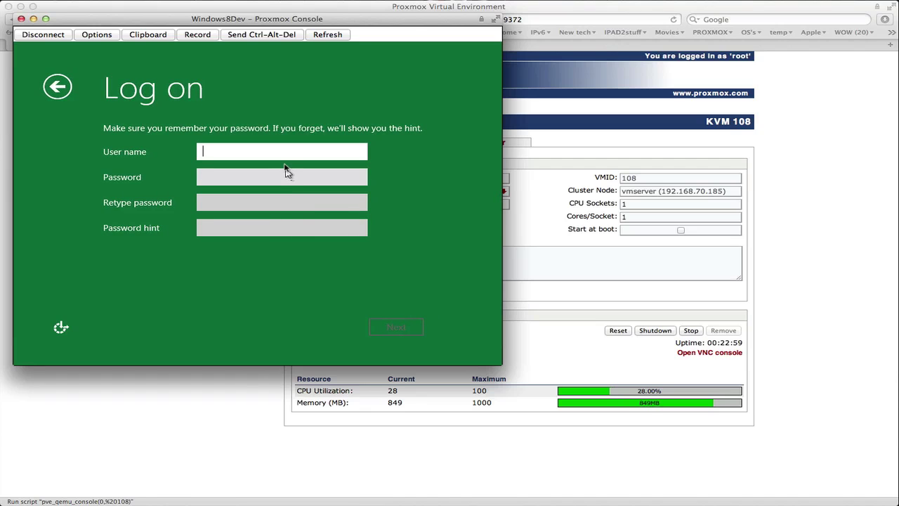
# Create the local account testuser with a password, its confirmation and a password hint.
pyautogui.write('test')
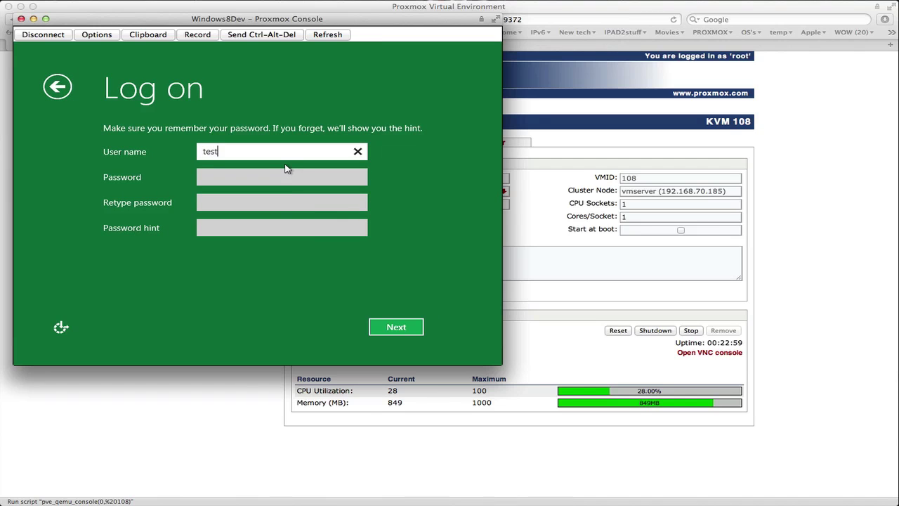
pyautogui.write('user')
pyautogui.press('Tab')
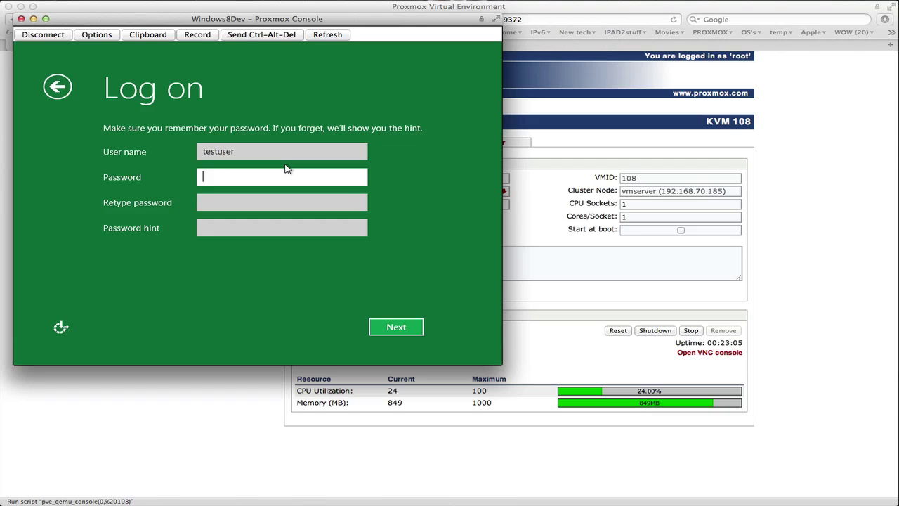
pyautogui.write('********')
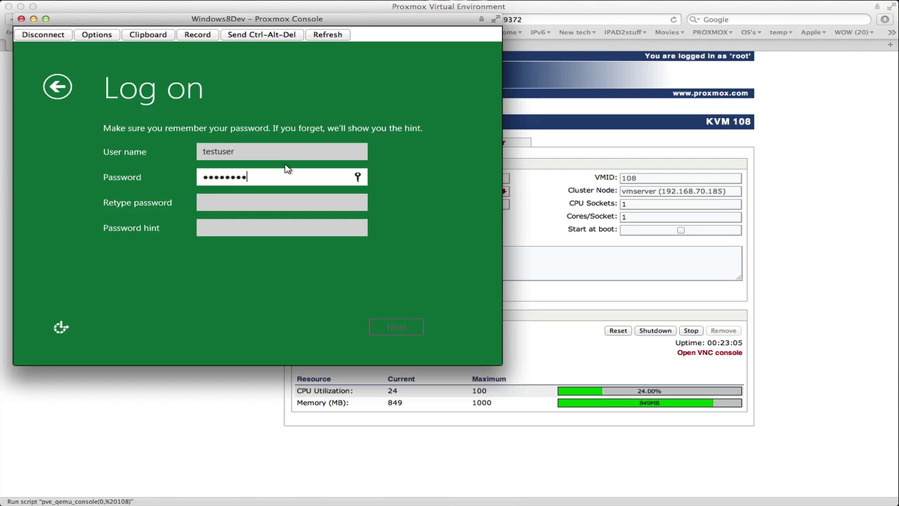
pyautogui.press('Tab')
pyautogui.write('********')
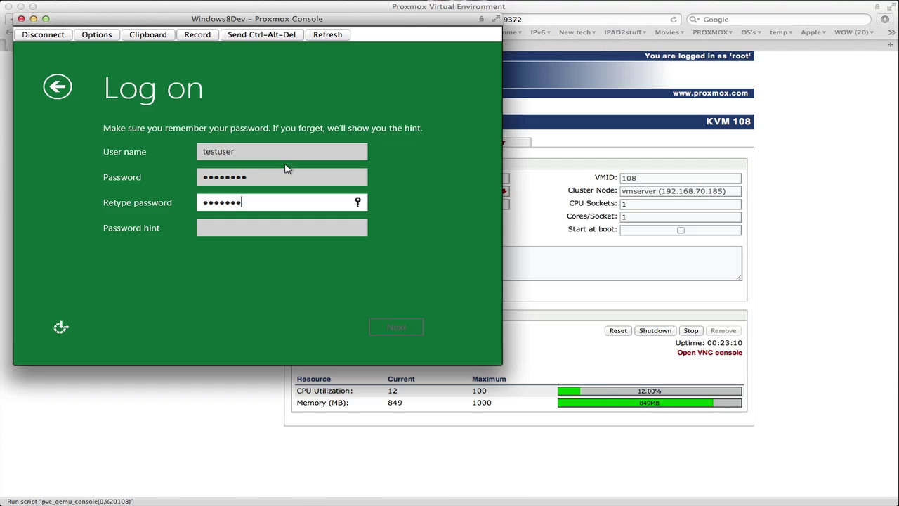
pyautogui.press('Tab')
pyautogui.write('testuser')
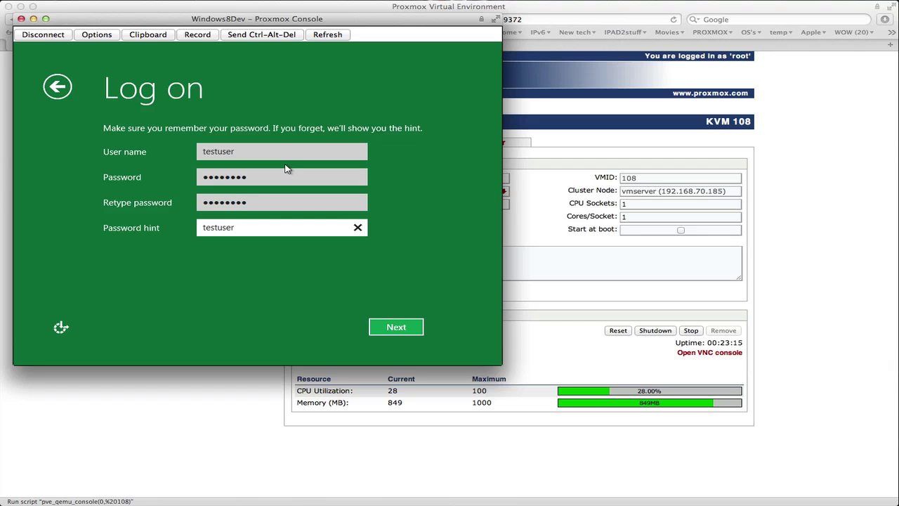
pyautogui.click(392, 327)
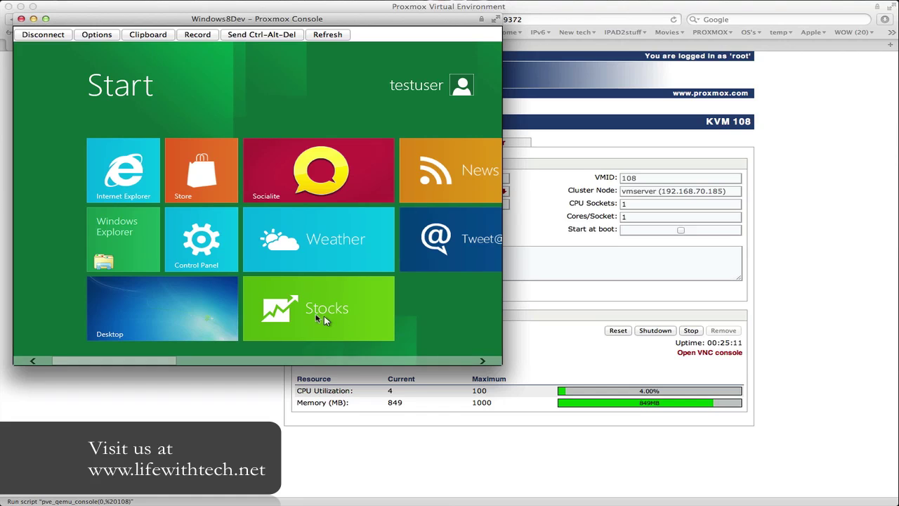
# Switch from the Start screen to the Windows desktop via the Desktop tile.
pyautogui.click(201, 310)
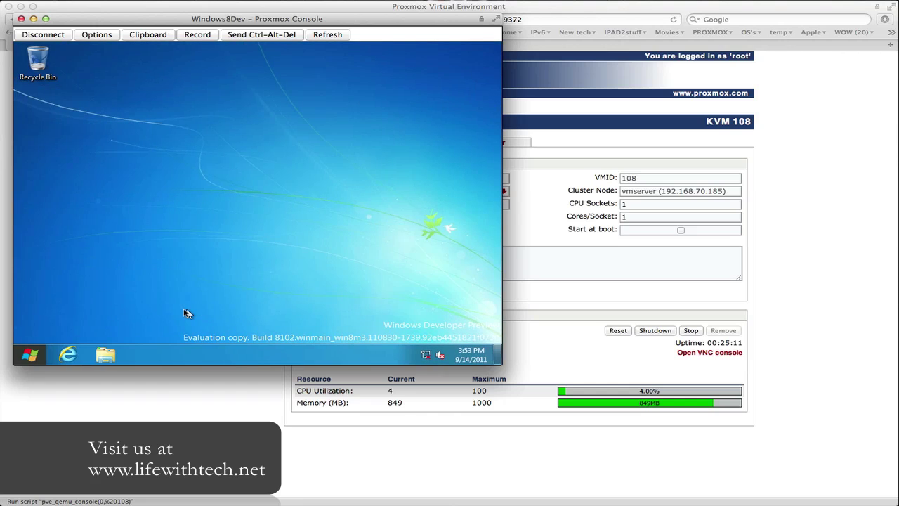